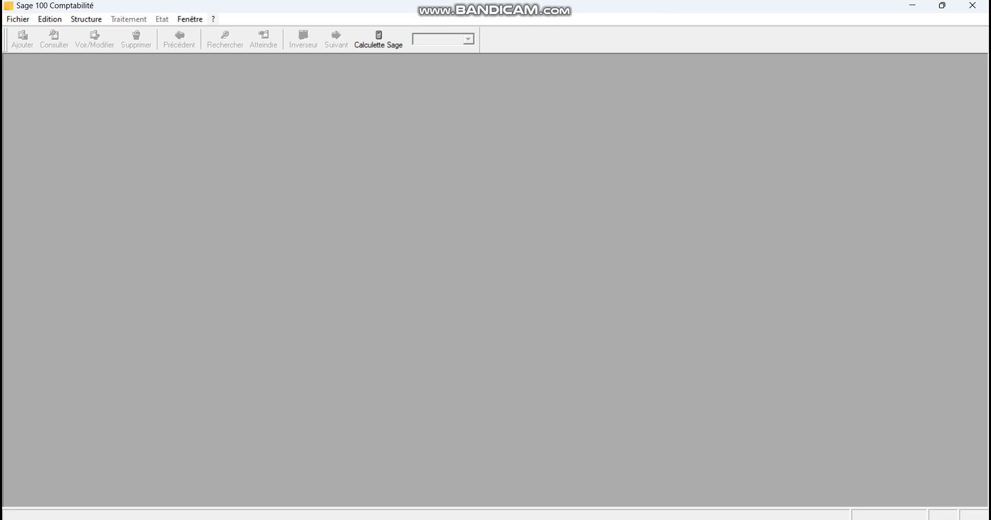
Display the version information of Sage 100 Comptabilité and close it
click(214, 19)
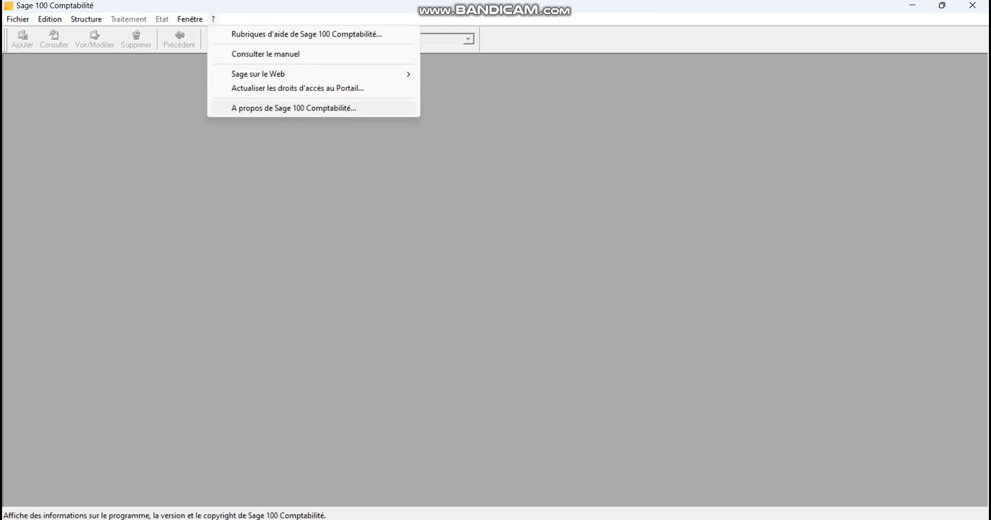
key(Return)
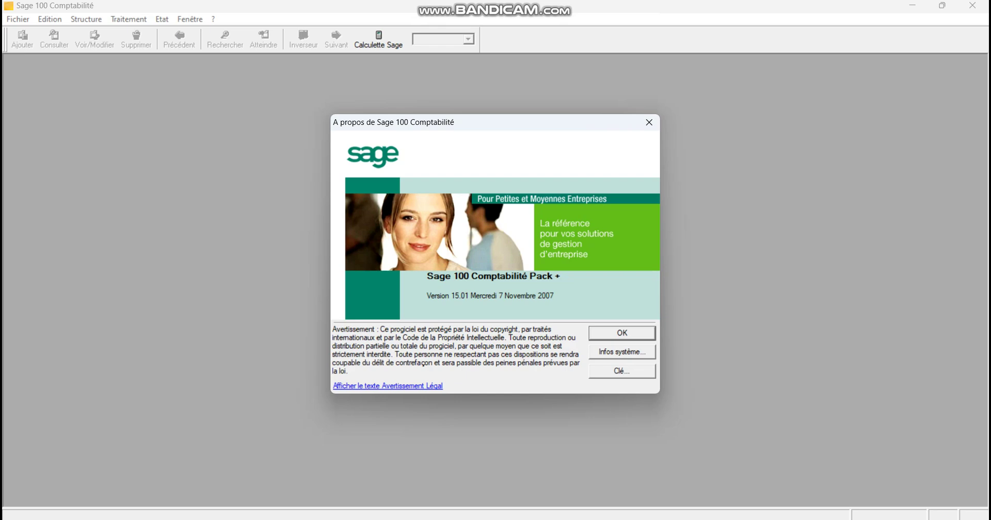
key(Return)
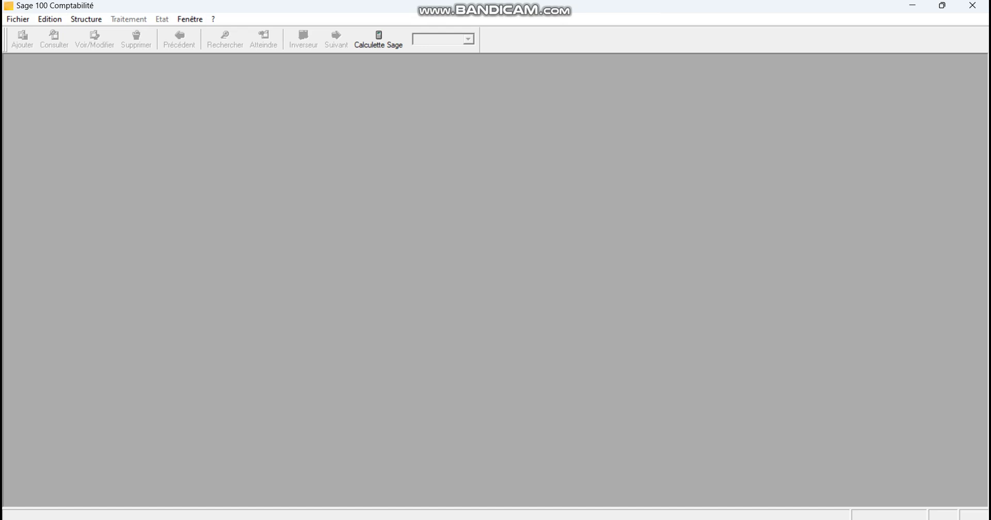
click(19, 20)
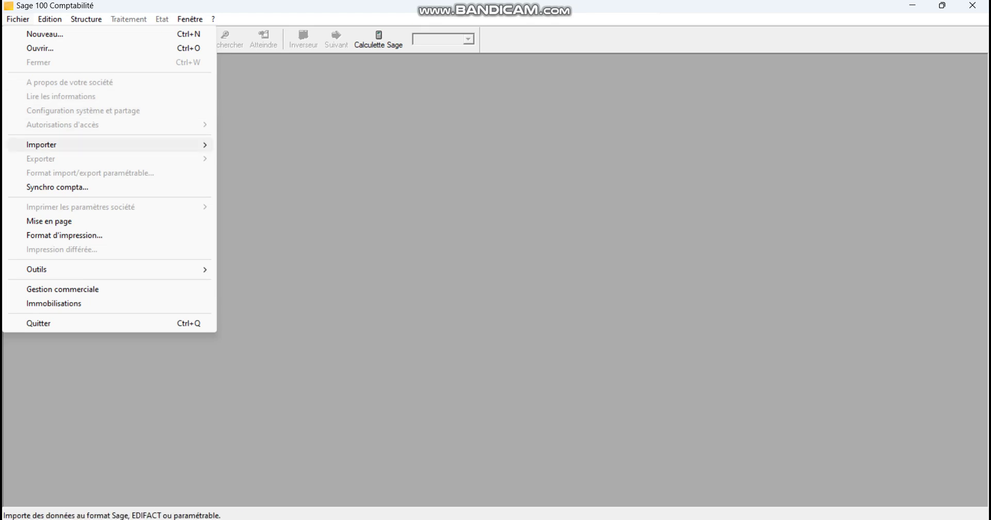
mouse_move(41, 145)
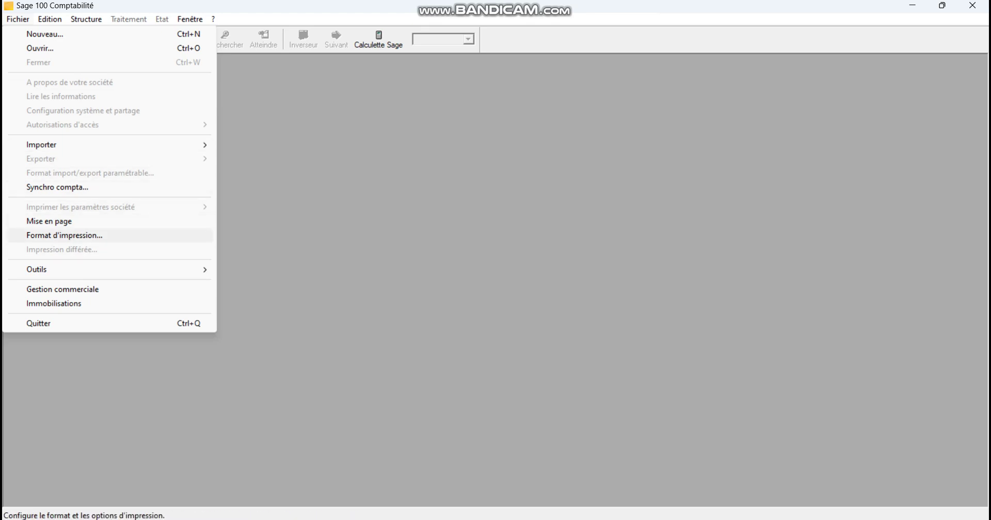
key(Down)
key(Down)
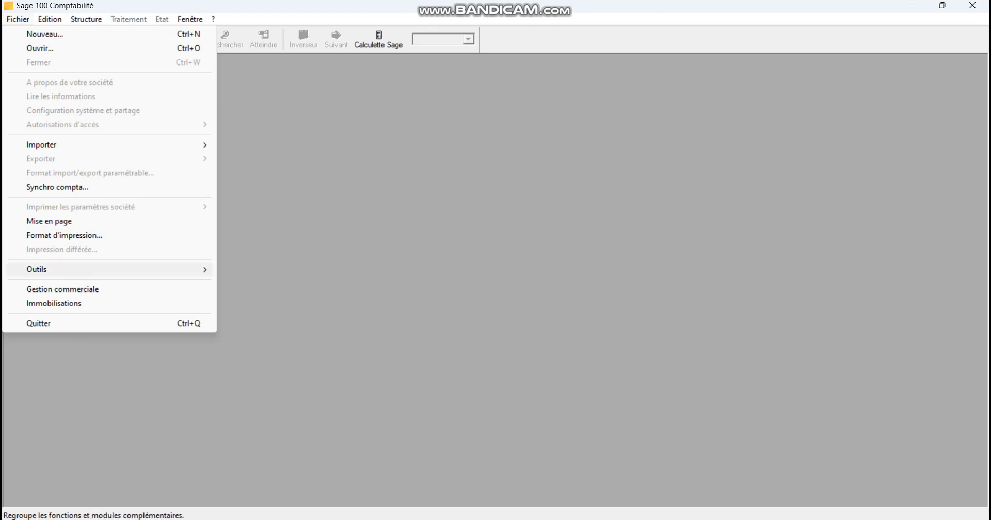
key(Right)
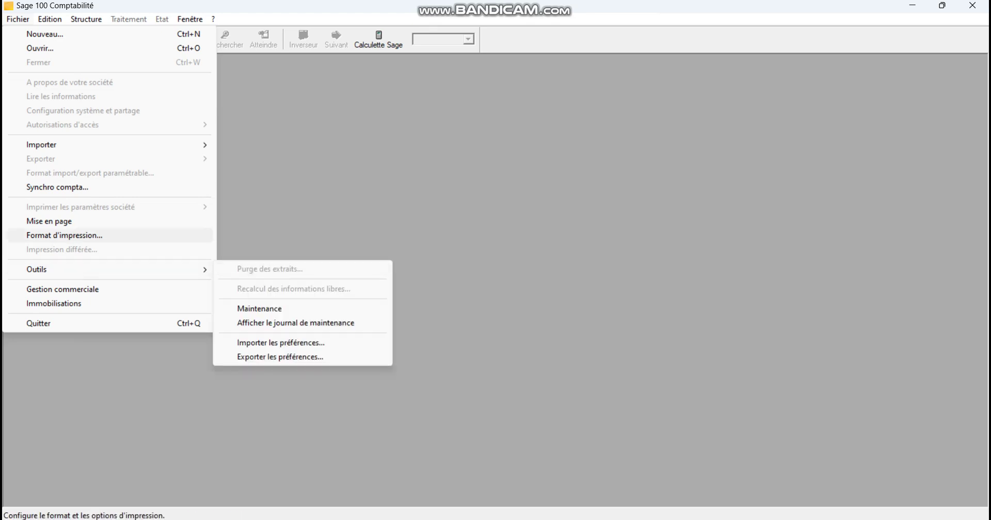
mouse_move(109, 269)
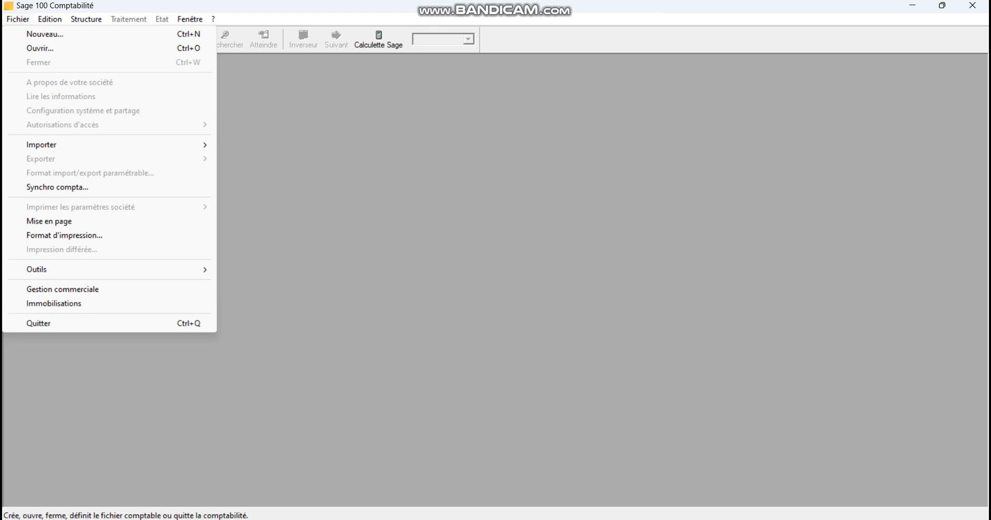
key(Escape)
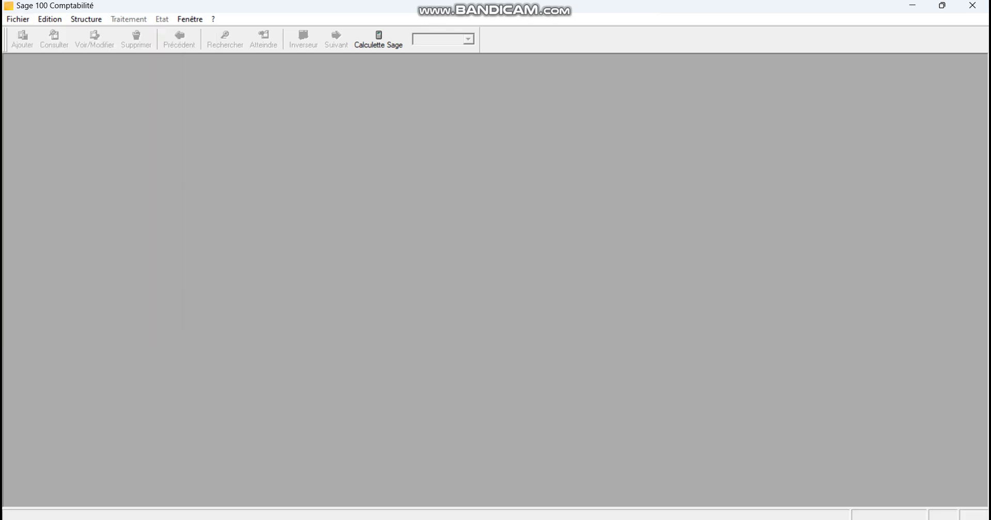
click(49, 20)
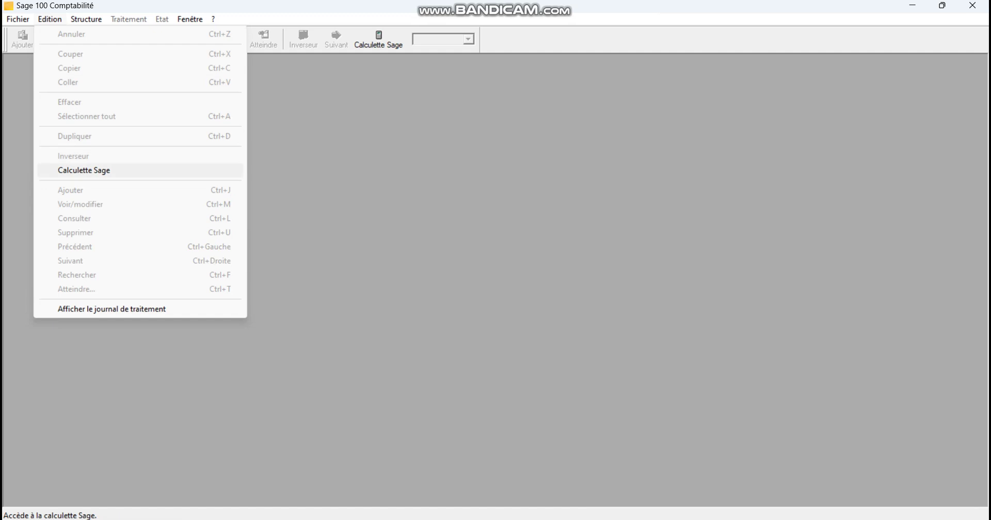
click(84, 170)
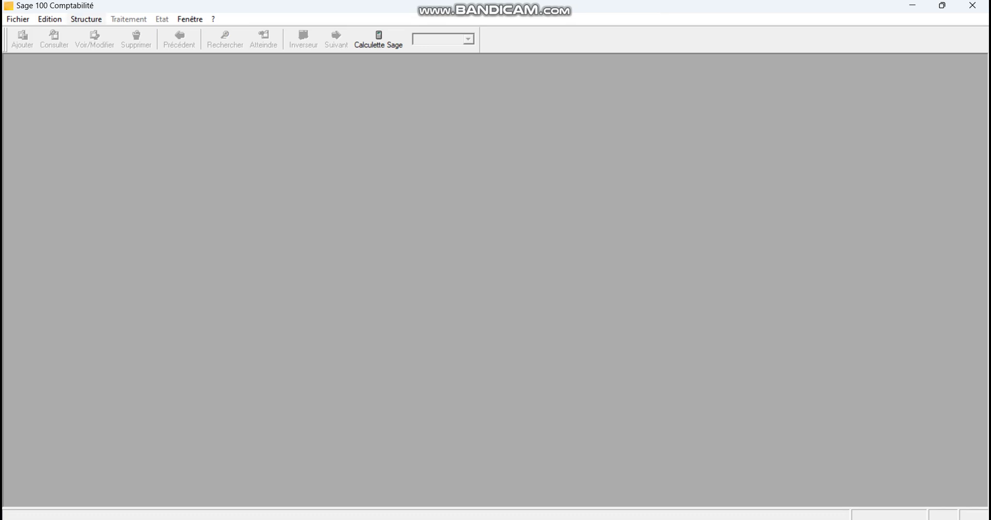
click(49, 19)
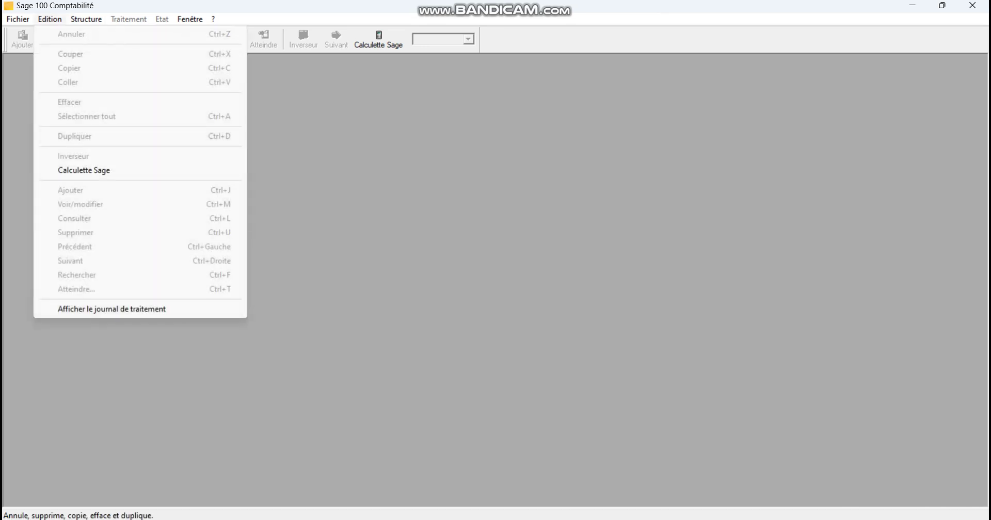
click(213, 19)
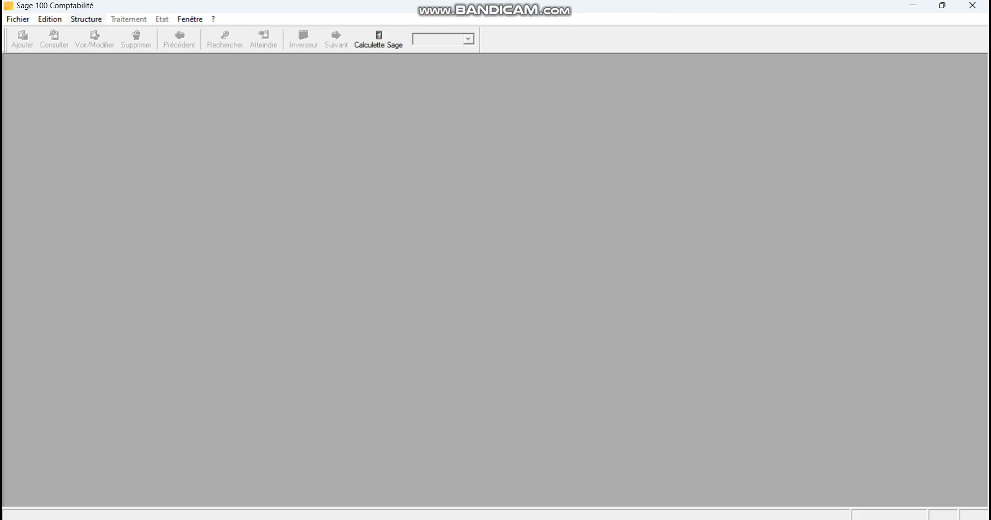
click(85, 20)
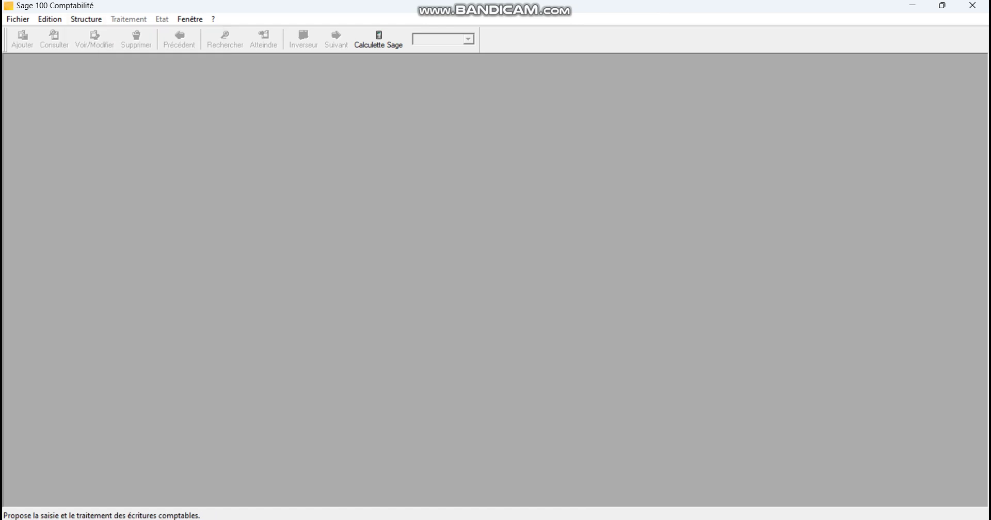
mouse_move(87, 19)
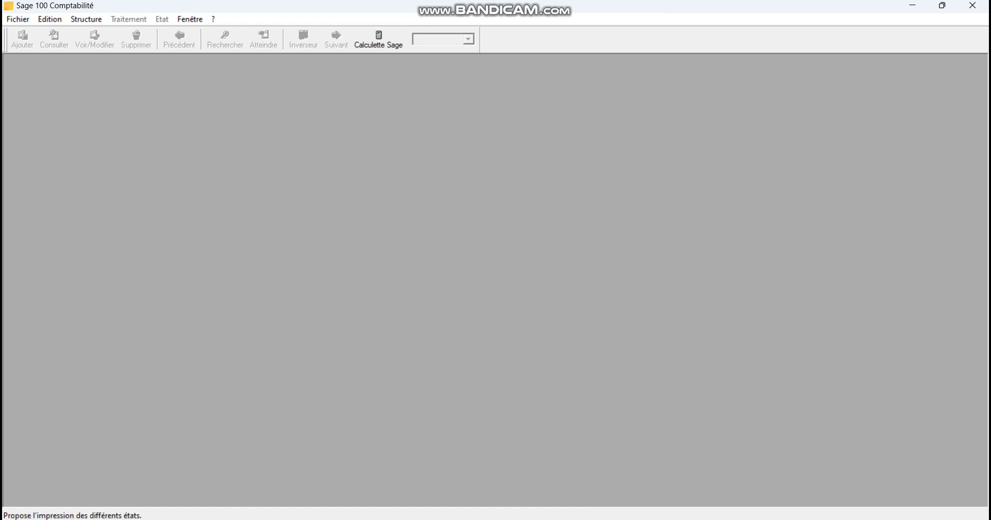
mouse_move(190, 20)
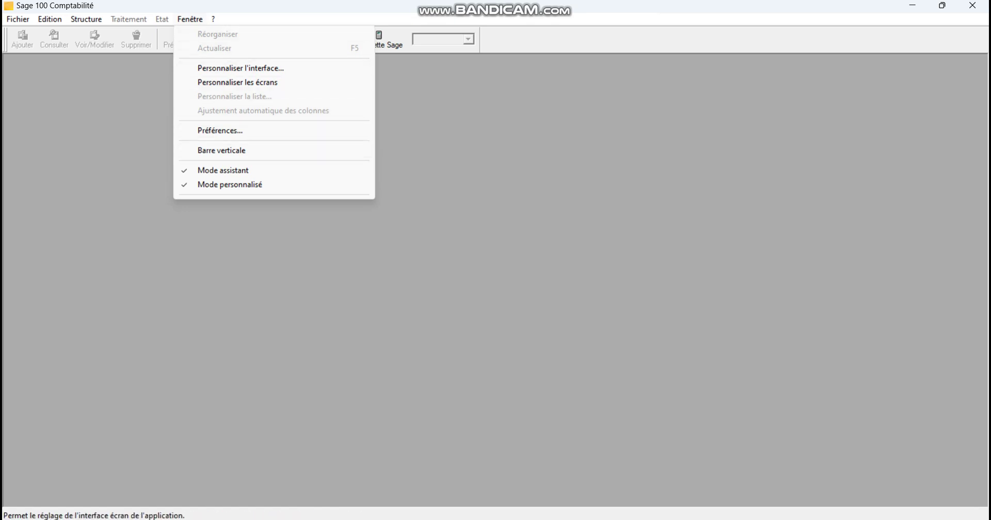
key(Escape)
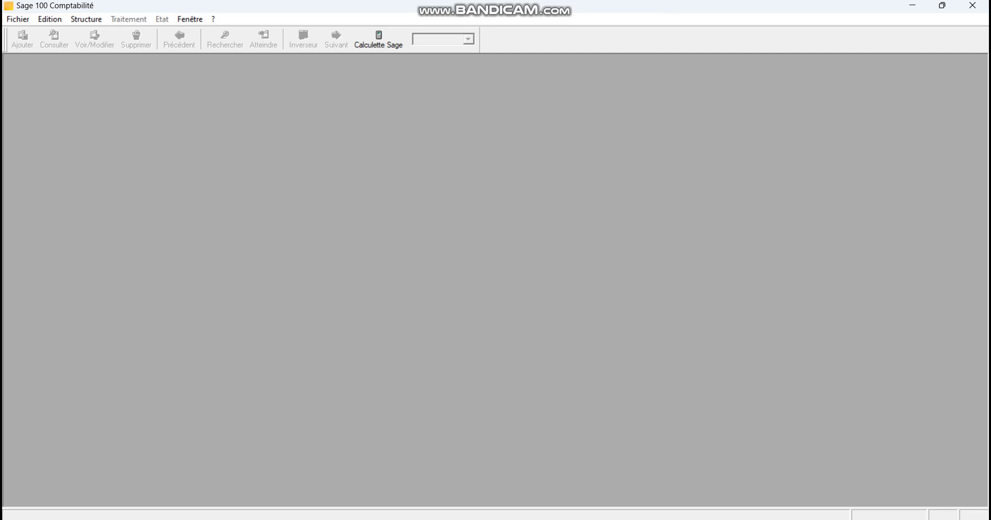
Show the vertical bar with the accounting function shortcuts
click(190, 20)
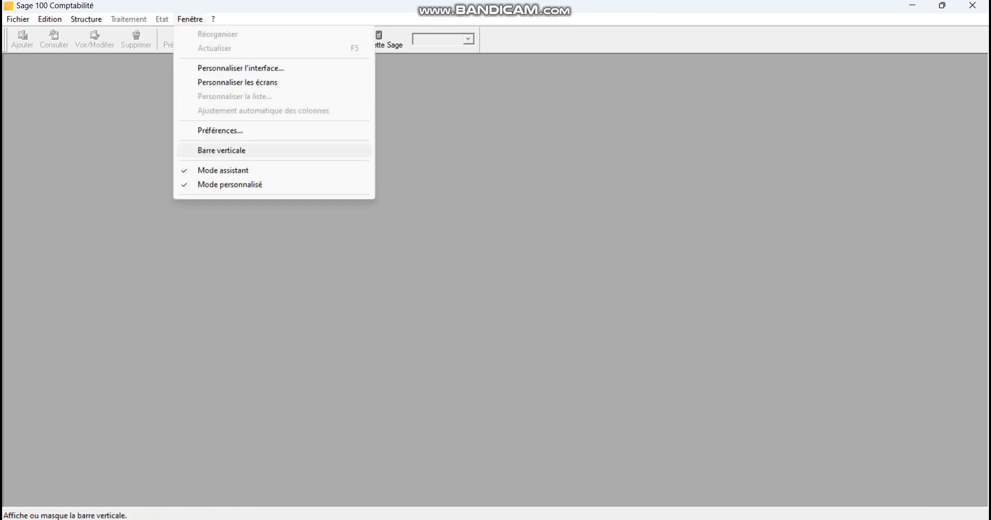
click(221, 150)
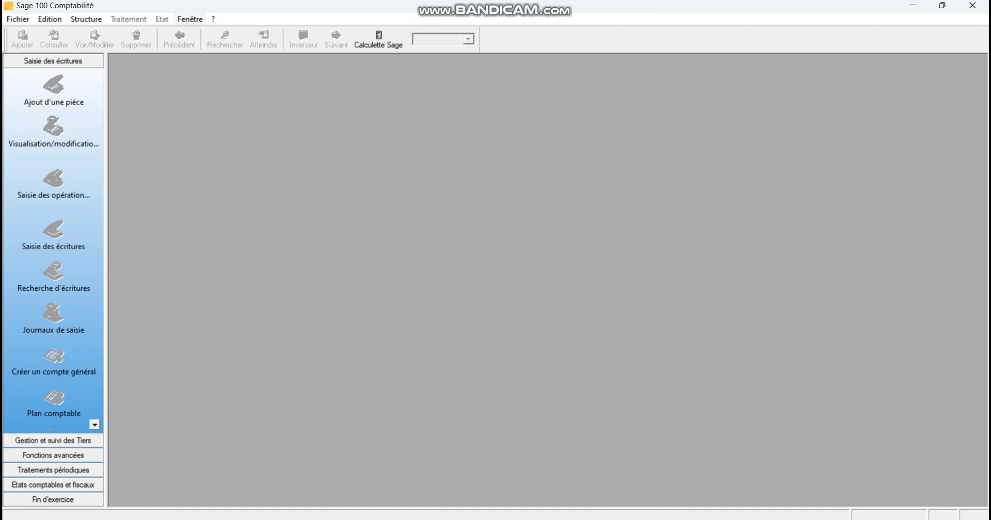
click(213, 19)
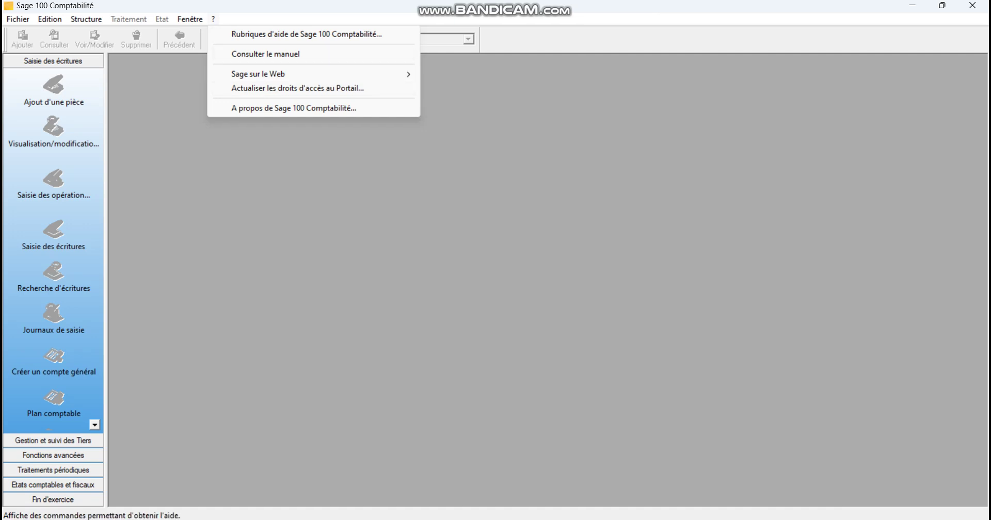
mouse_move(258, 75)
key(Escape)
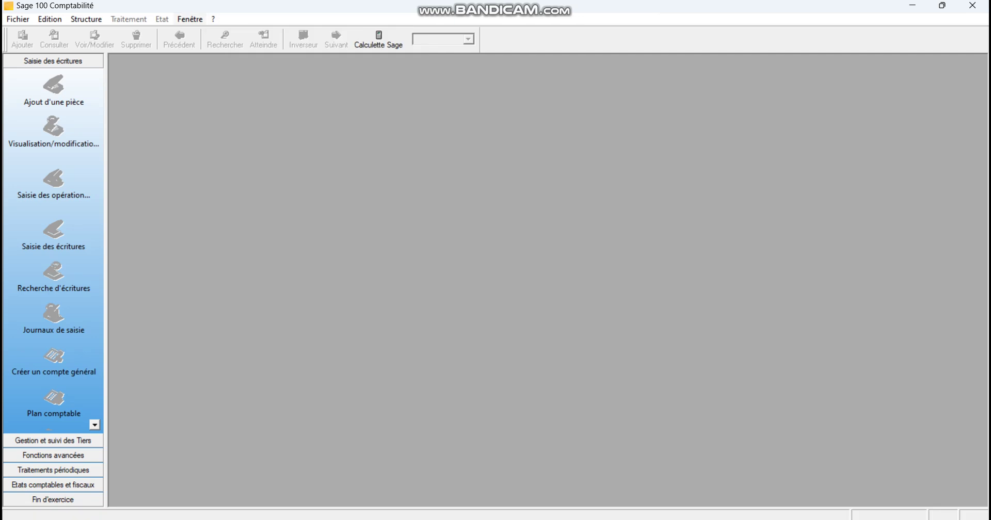
Hide the vertical bar of function shortcuts
click(190, 19)
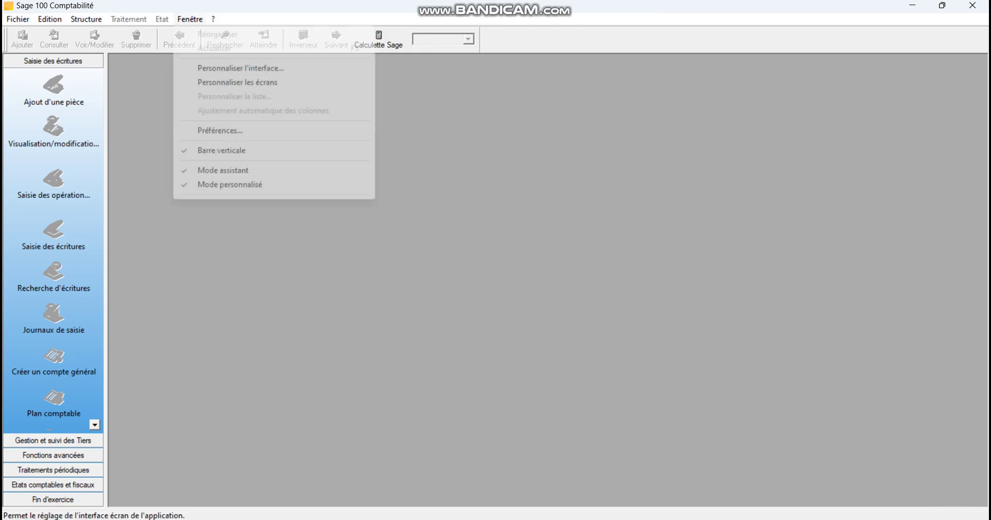
key(Down)
key(Down)
key(Down)
key(Down)
key(Down)
key(Down)
key(Down)
key(Down)
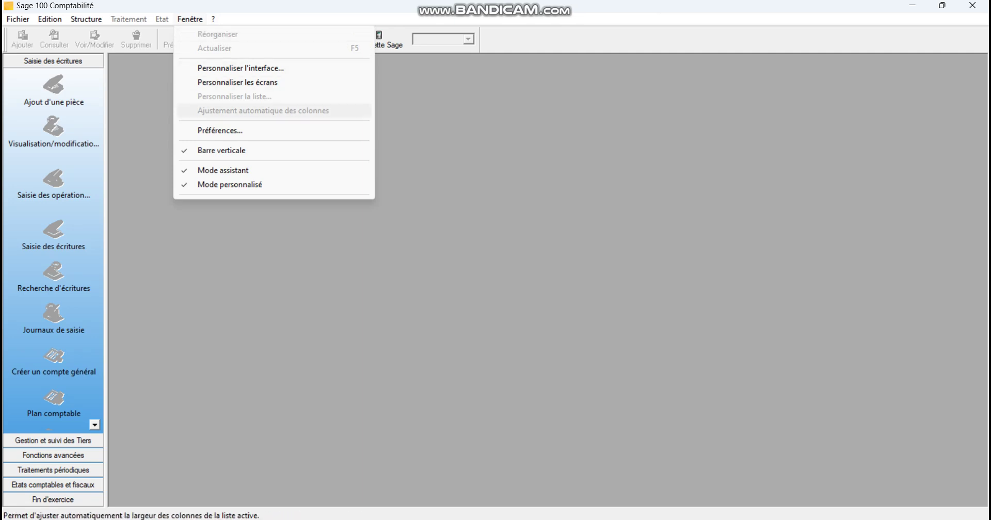
key(Return)
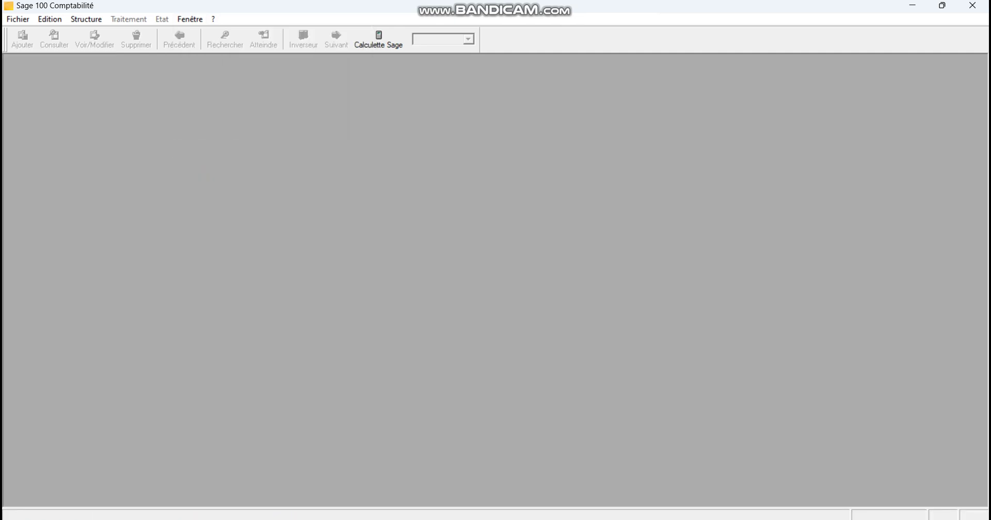
click(190, 19)
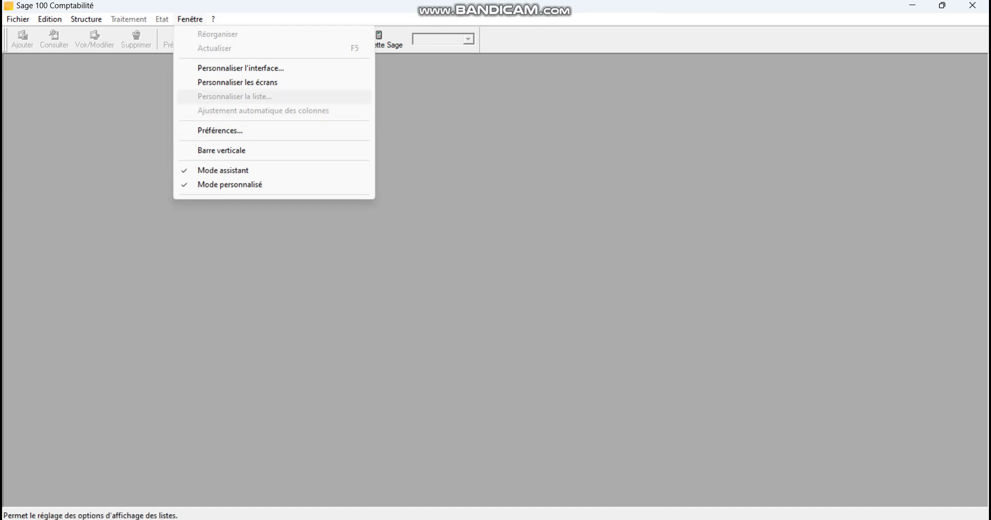
key(Escape)
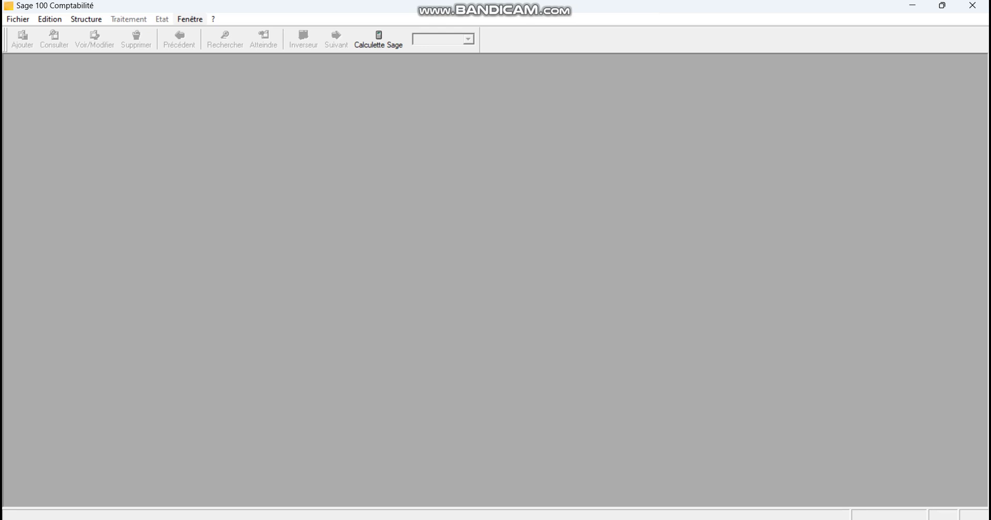
click(189, 19)
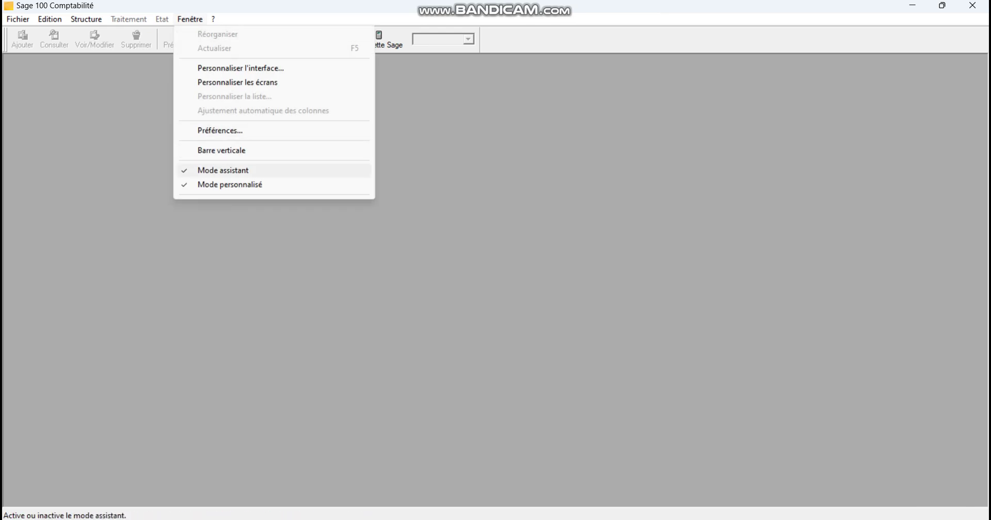
click(190, 20)
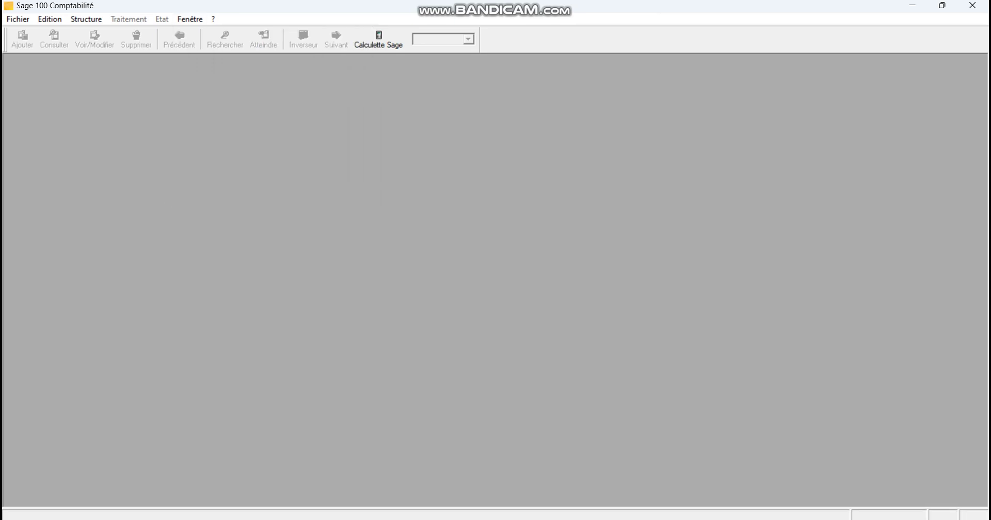
Start a new accounting file with the creation assistant, using RAJEL-SARL as the company name
click(18, 19)
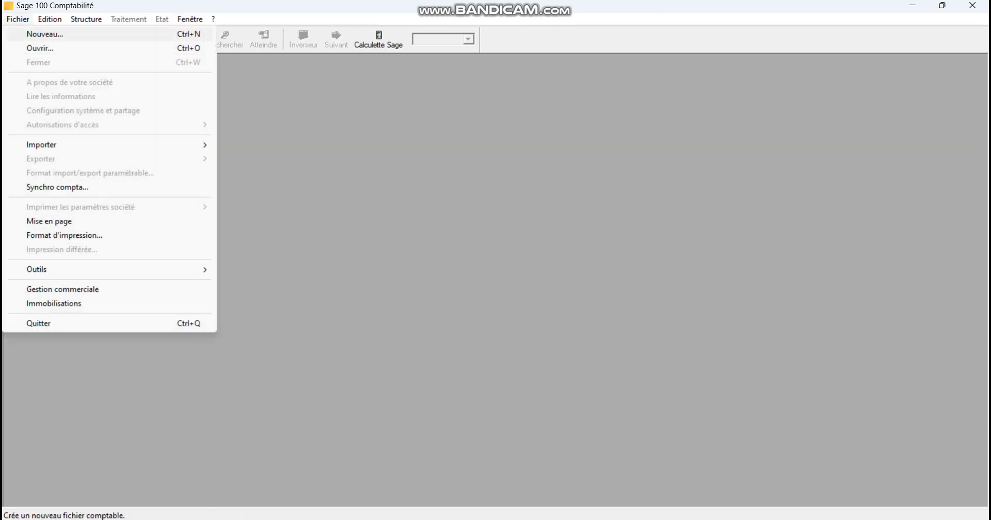
key(Return)
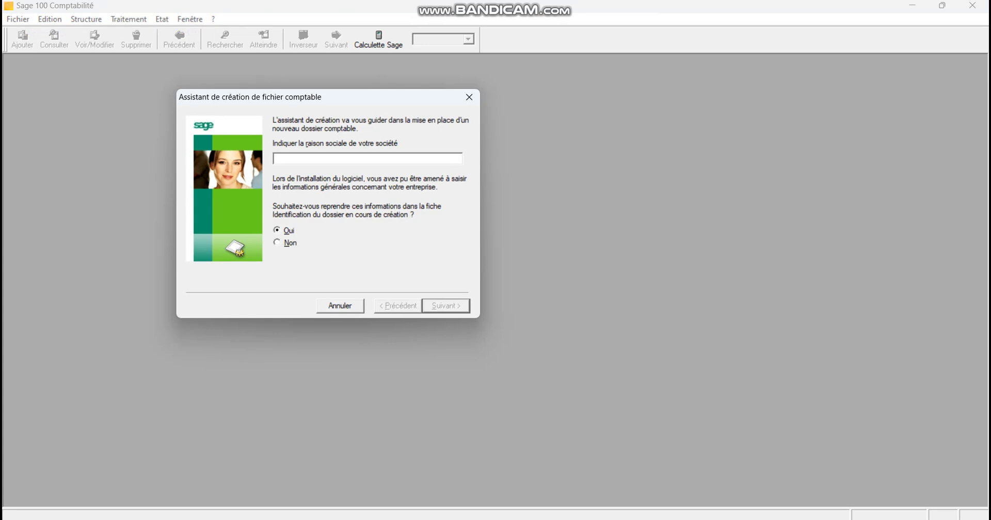
text(RAJEL-SARL)
key(Return)
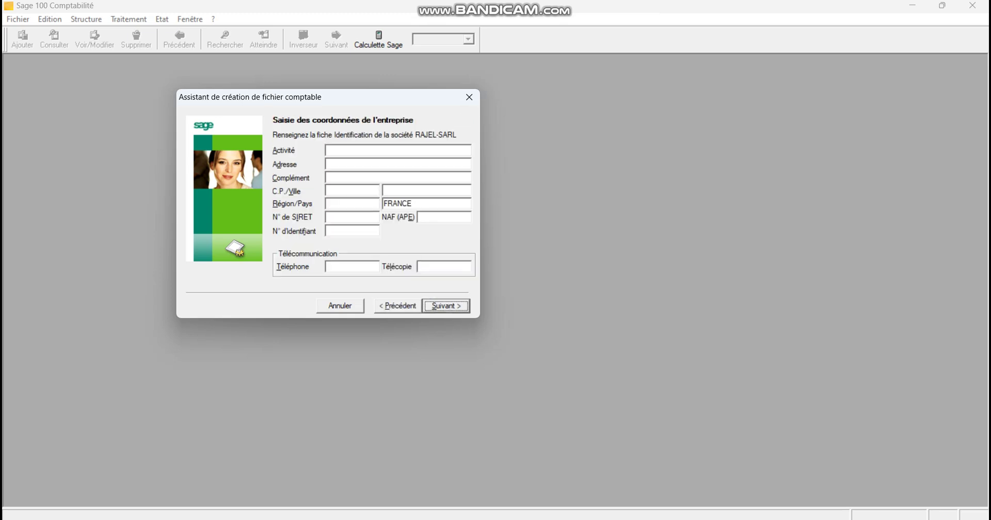
Enter COMMERCE GENERAL as the activity and fill in the company's street address, postal code and city
click(330, 150)
text(COMMERCE GENERAL)
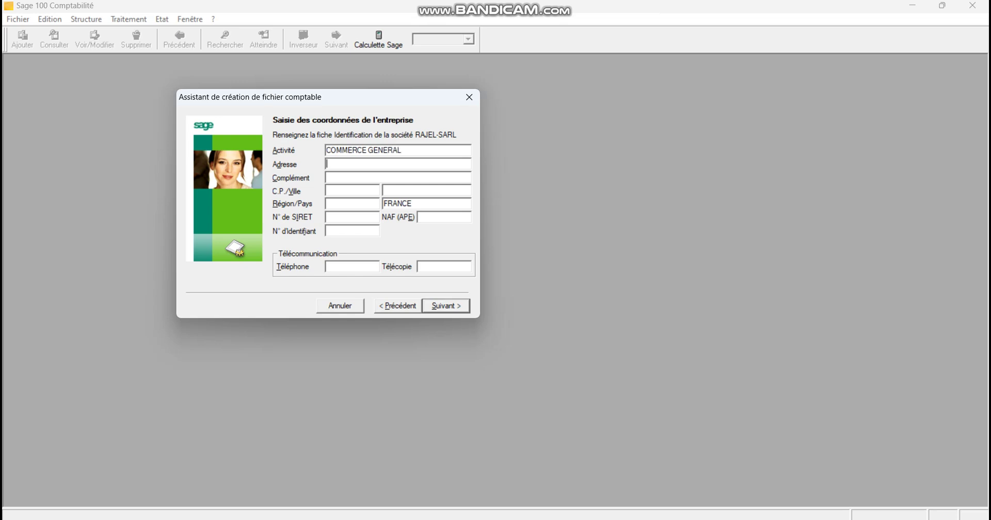
text(K)
key(BackSpace)
text(TVZ RUE 123)
click(327, 191)
text(5900)
text(NKTT)
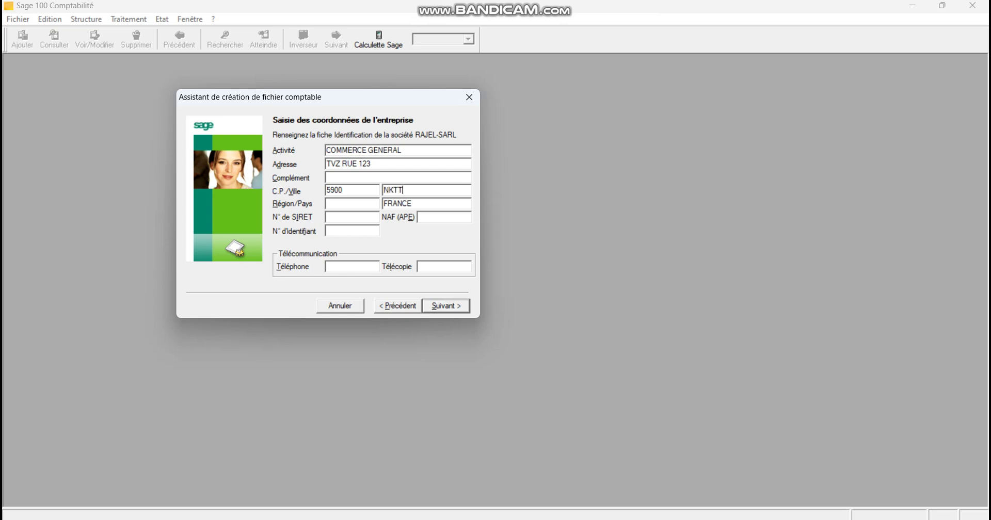
Set the company's country to MAURITANIE, fill in its phone number and continue to the fiscal year definition
key(Tab)
text(MAURITANIE)
click(327, 267)
text(49465342)
key(Return)
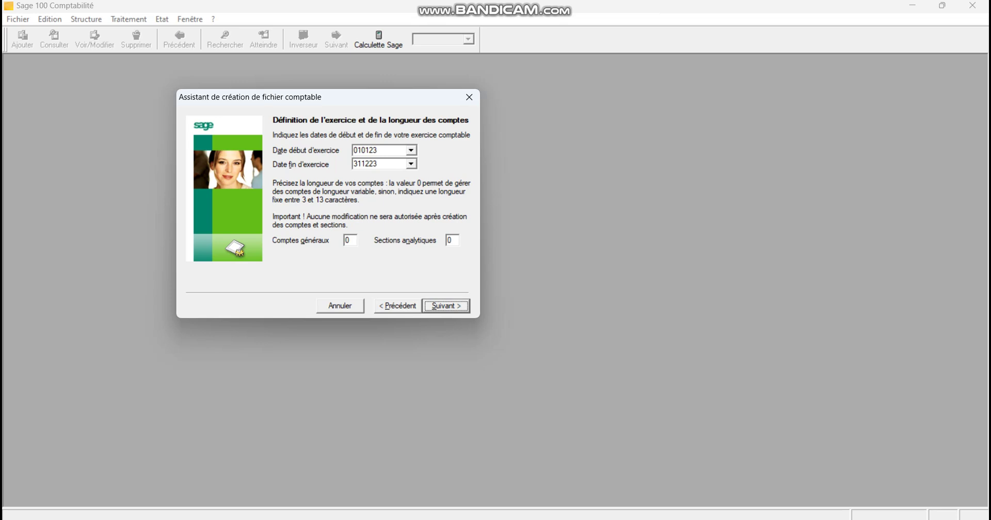
Set the length of the general accounts (Comptes généraux) to 6
click(377, 150)
key(BackSpace)
text(6)
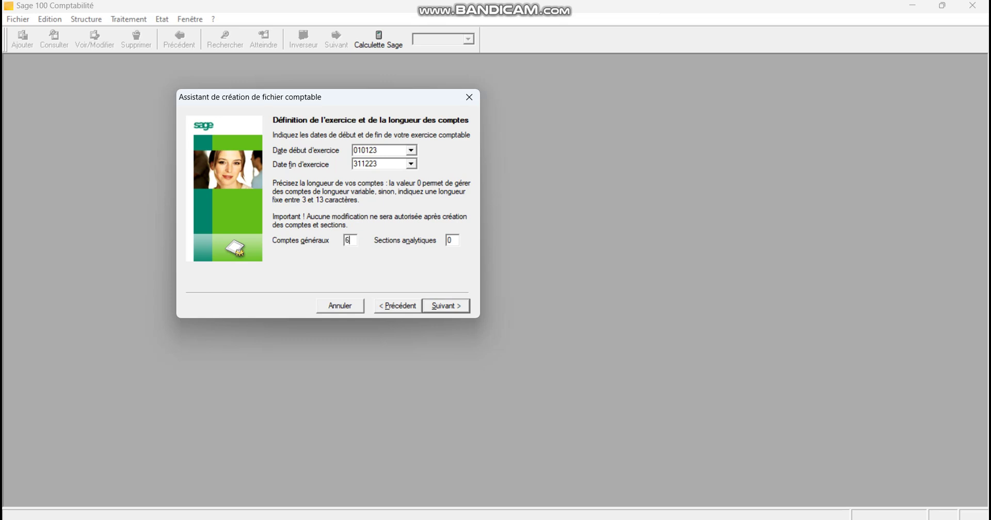